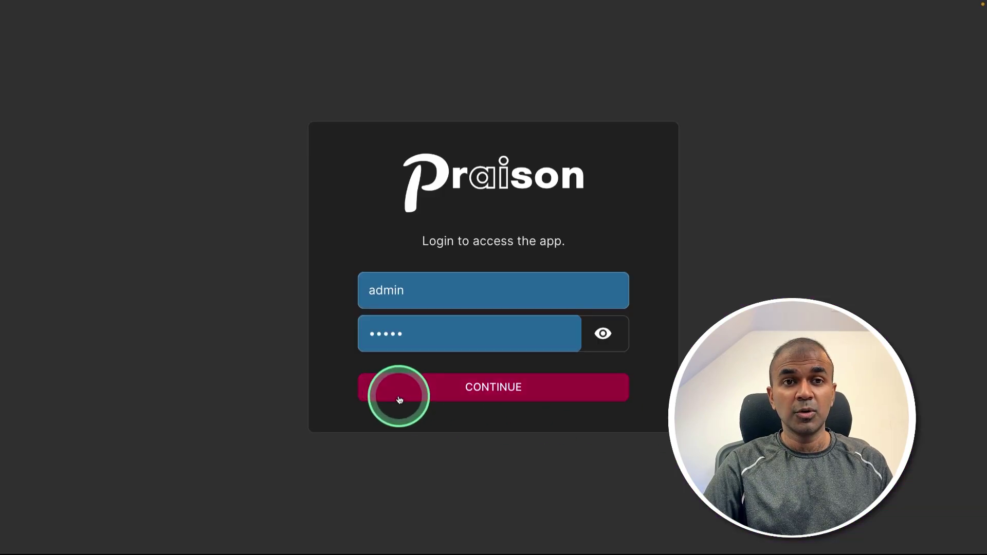
Log in to Praison AI Chat and view the model name groq/llama3-70b-8192 in settings.
click(509, 400)
click(370, 506)
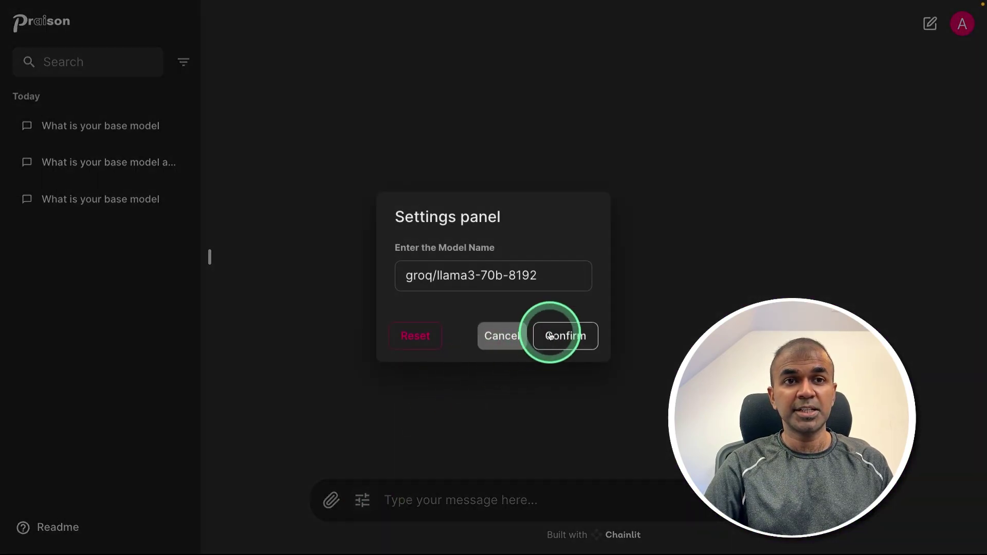
Close settings and send the message 'Give me a meal plan for me today'.
click(503, 337)
click(446, 502)
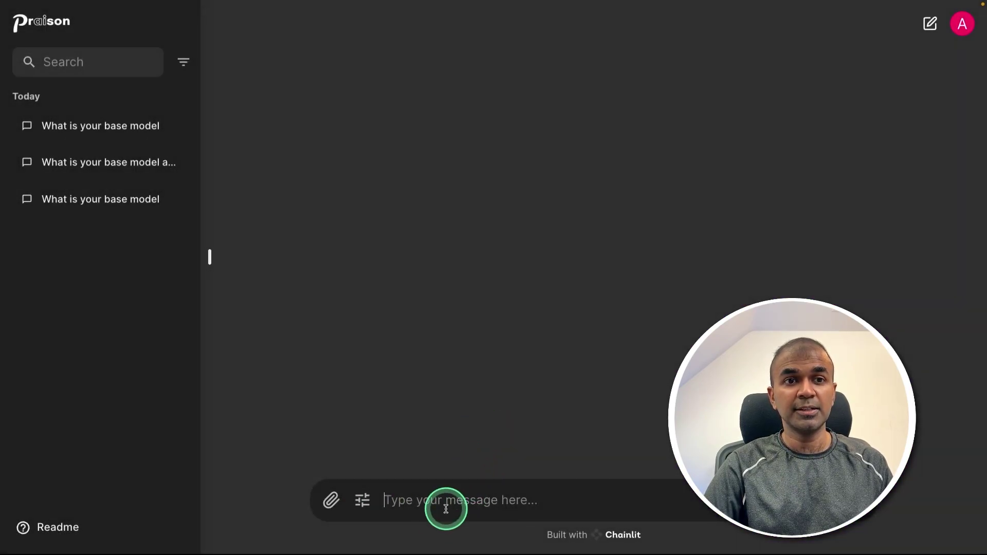
text(Give me a)
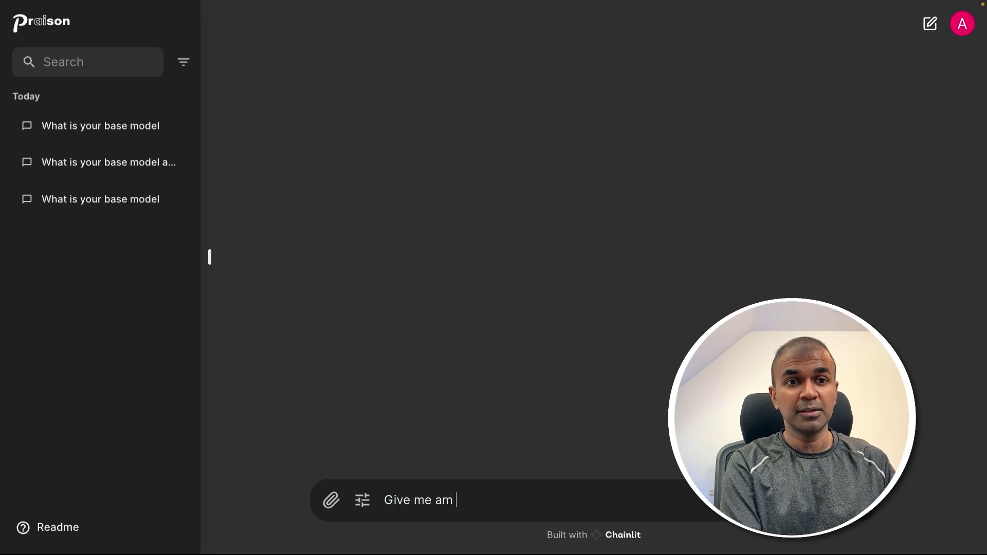
text( meal plan for me today)
key(Return)
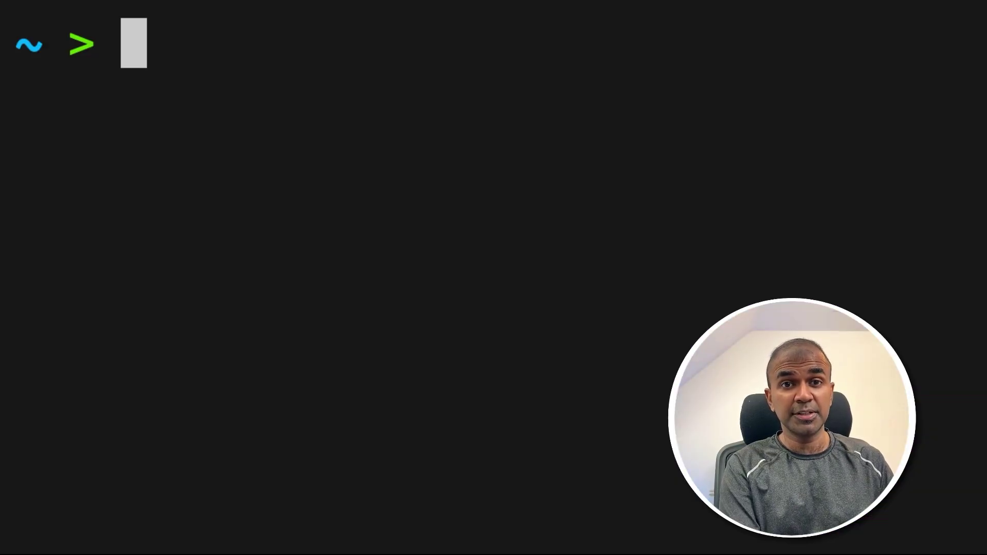
text(praisonai )
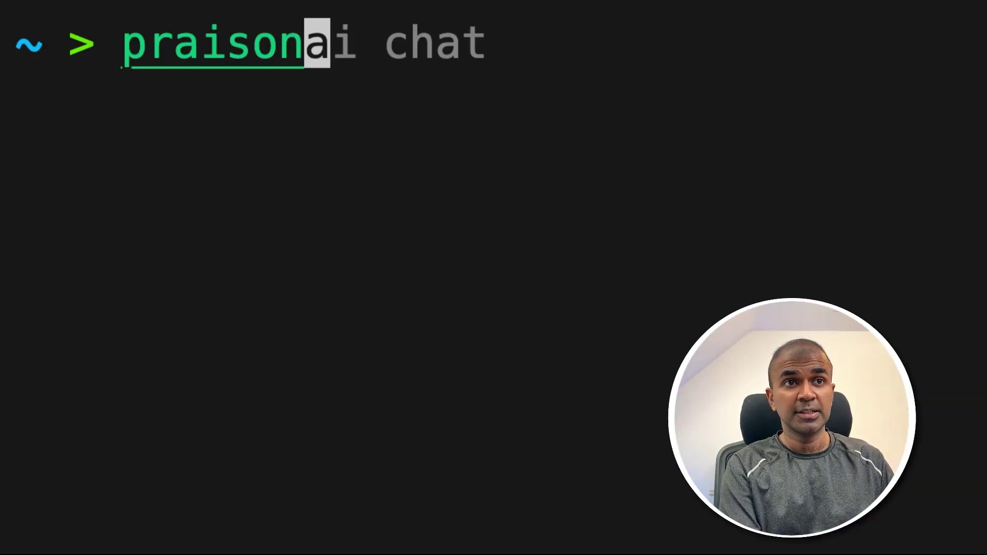
text(chat)
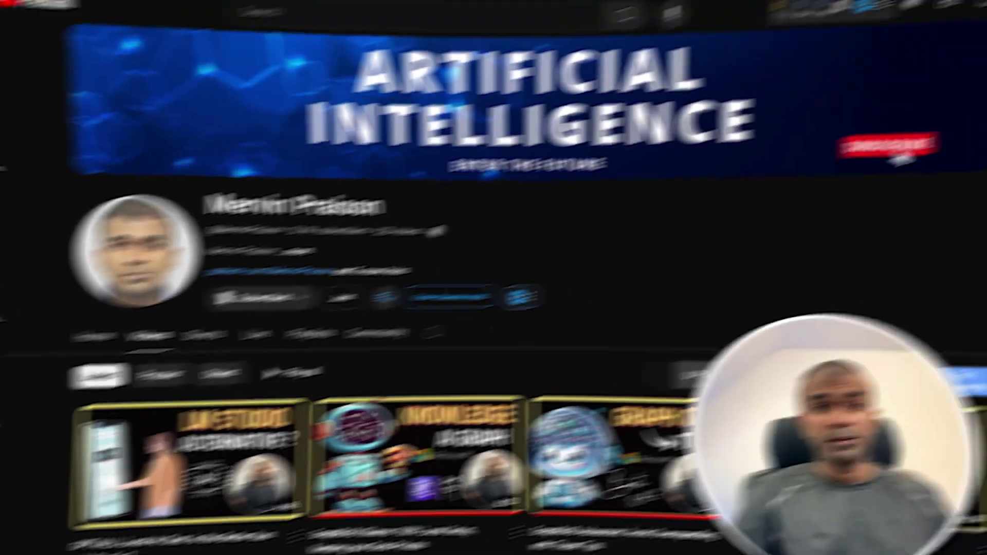
Scroll the channel's Videos grid and set the Subscribed bell notifications to All.
scroll(515, 309, down, 15)
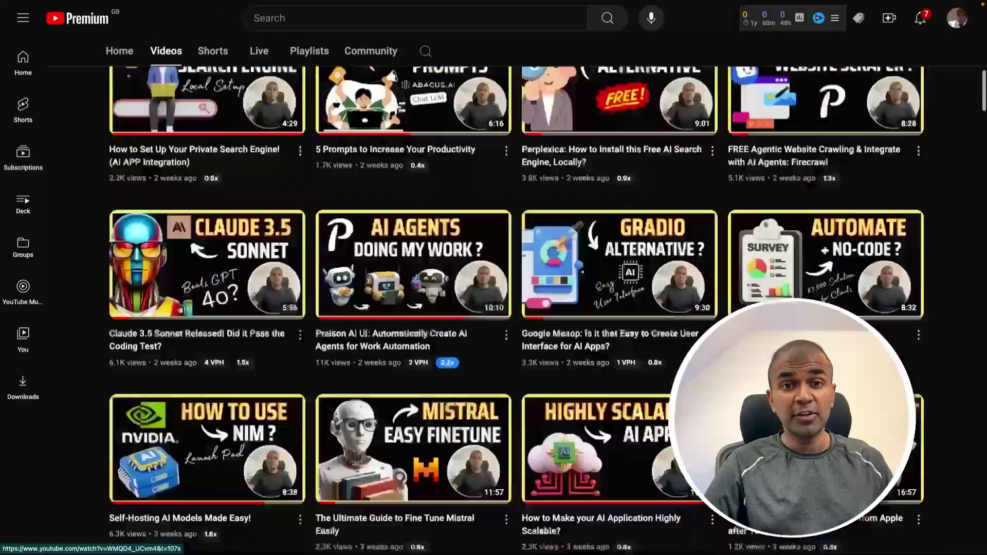
scroll(514, 308, down, 10)
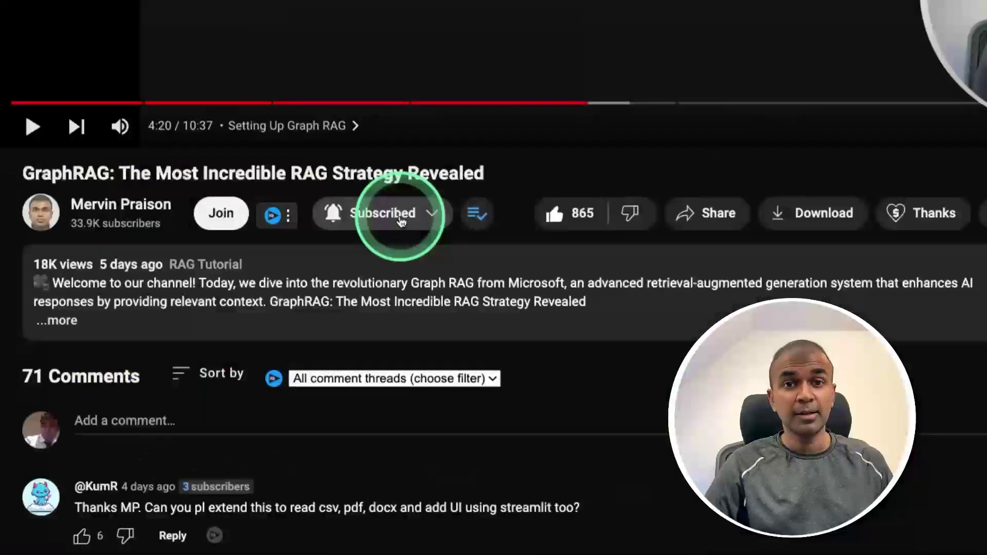
click(401, 222)
click(399, 251)
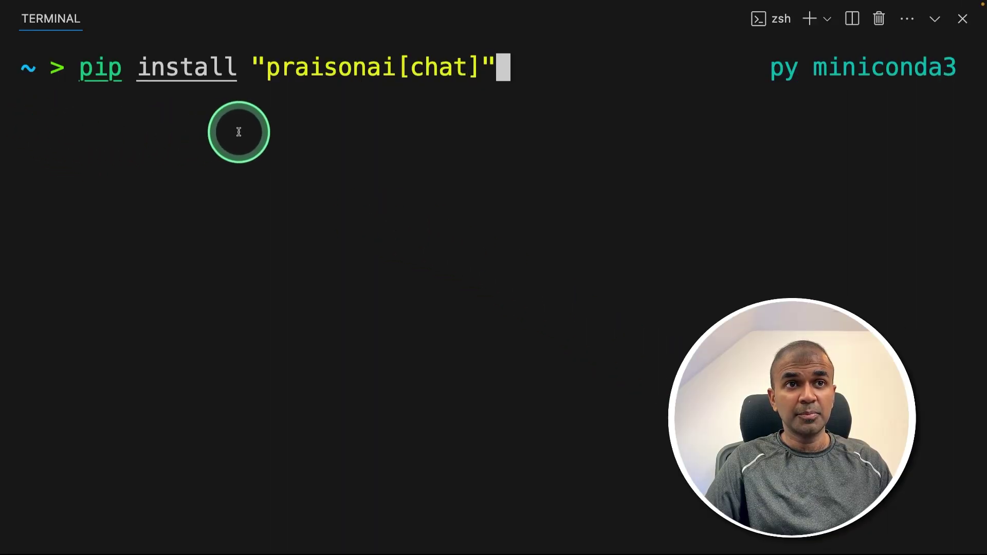
Install praisonai[chat] with pip and paste the OpenAI API key export line.
key(Return)
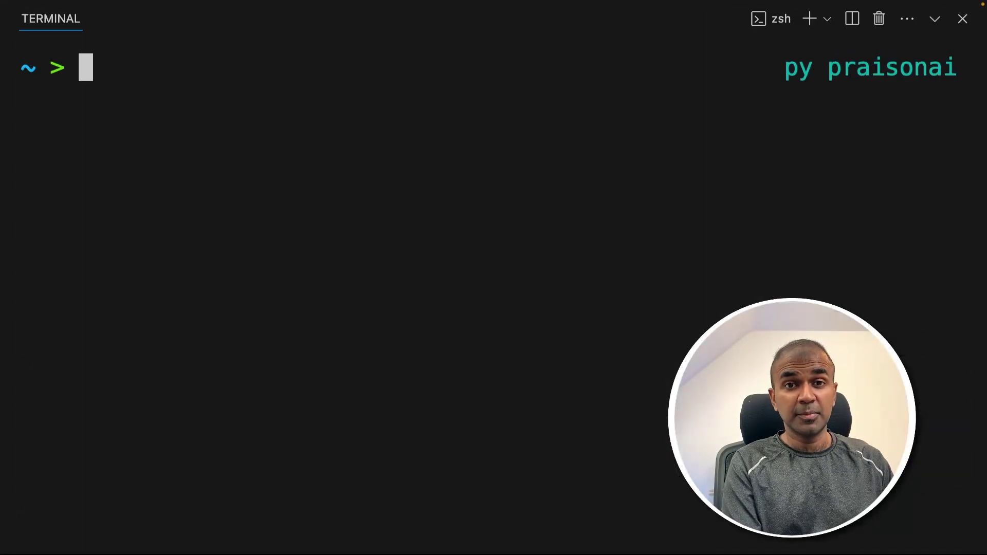
key(super+v)
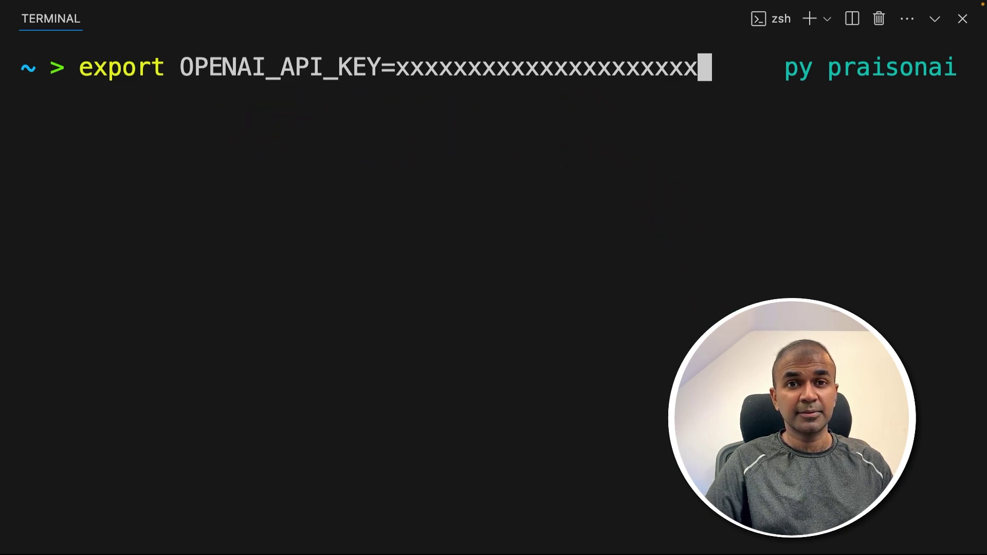
key(ctrl+c)
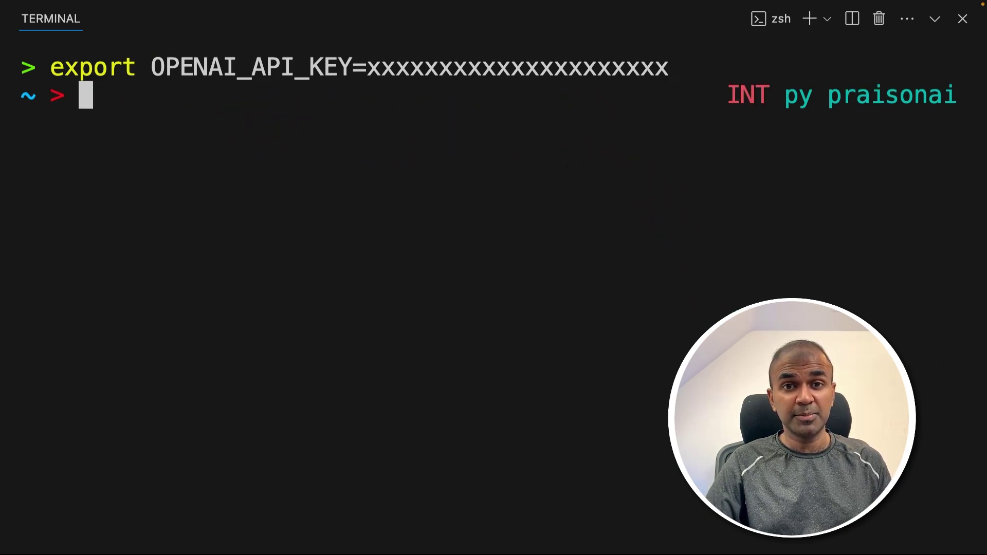
Clear the terminal and launch praisonai chat.
text(clear)
key(Return)
text(praisonai)
key(Right)
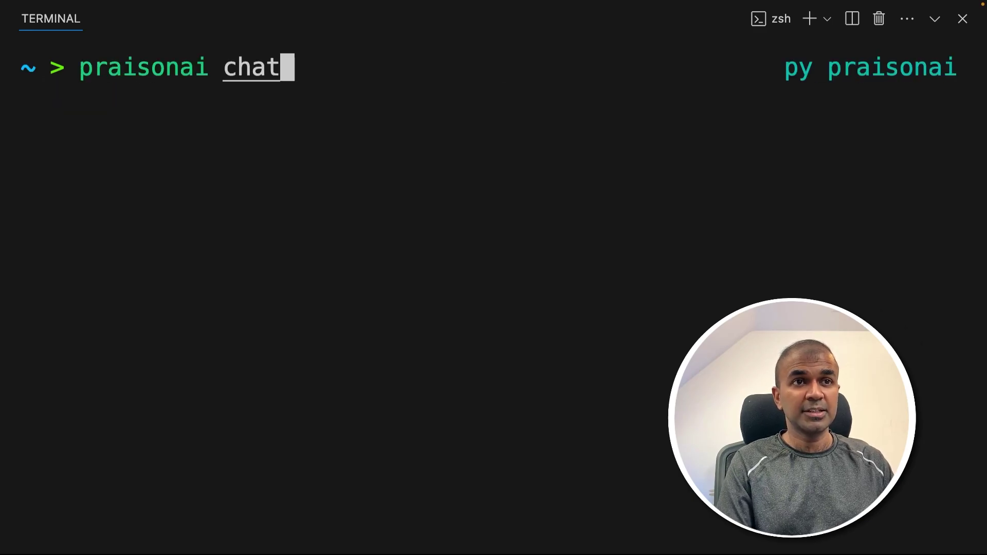
key(Return)
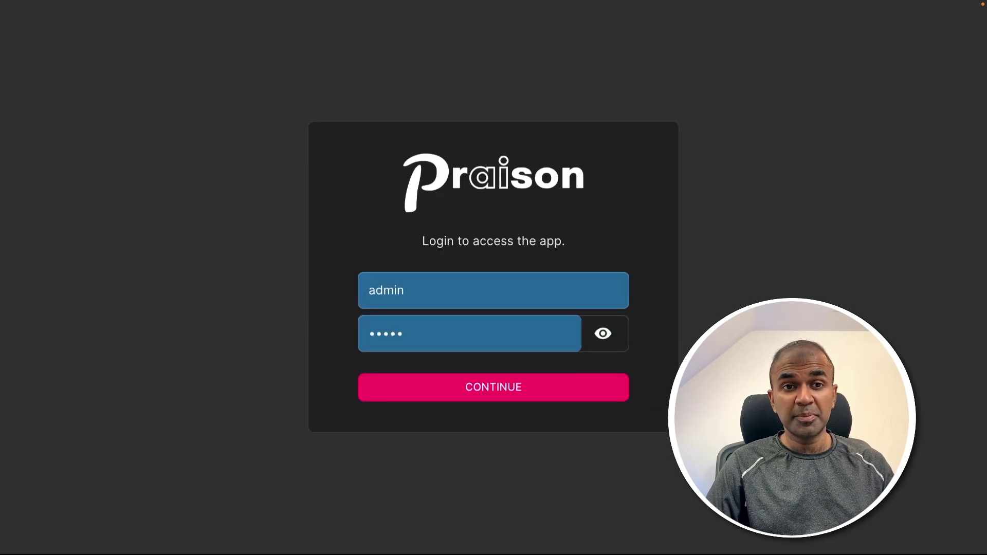
Fill in the username and password fields and sign in with CONTINUE.
click(456, 387)
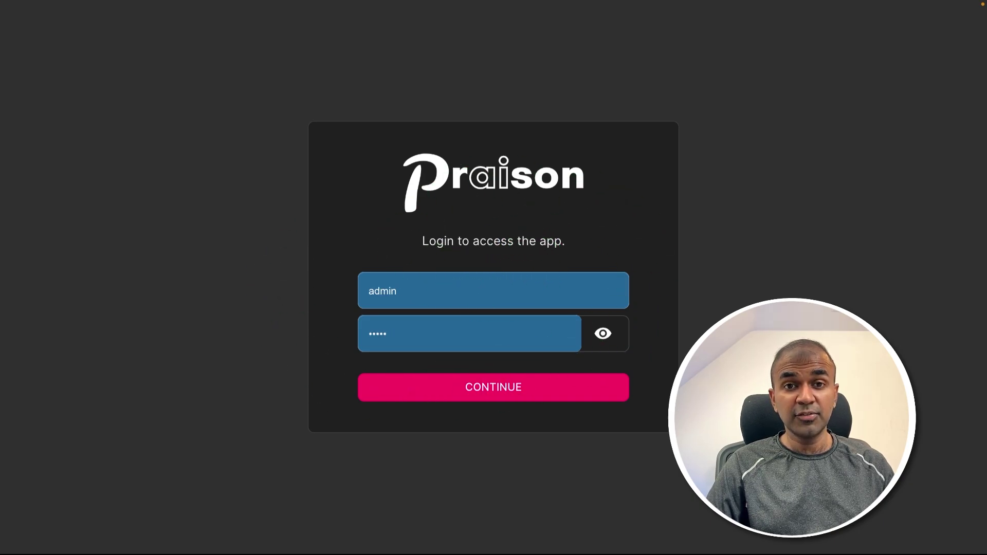
click(363, 293)
click(396, 335)
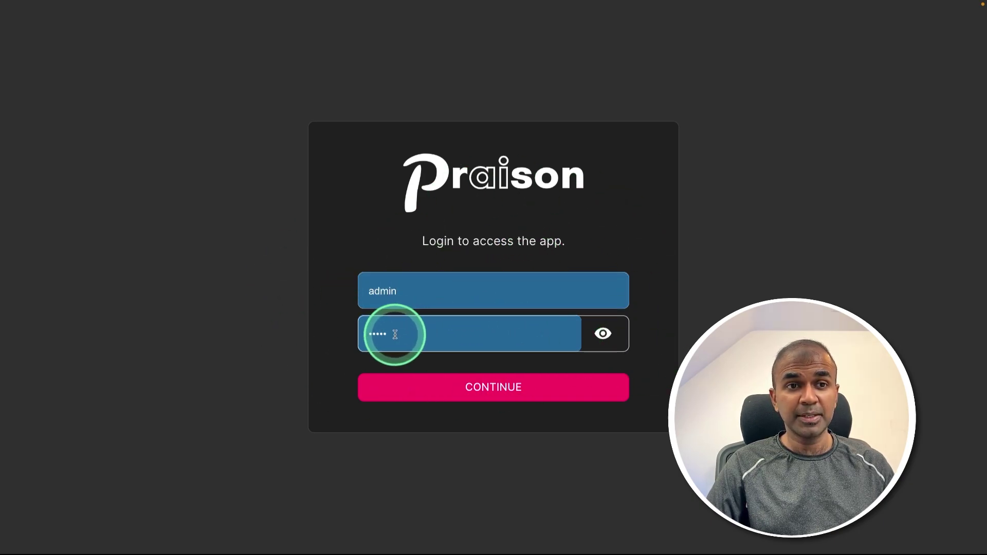
click(489, 396)
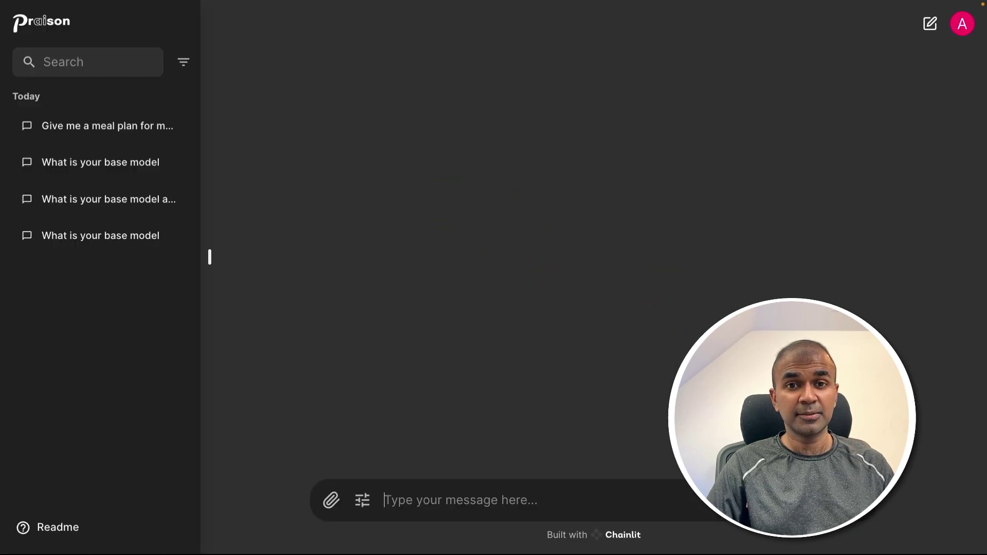
Change the model name from gpt-3.5-turbo to gpt-4o and ask for its base model.
click(362, 500)
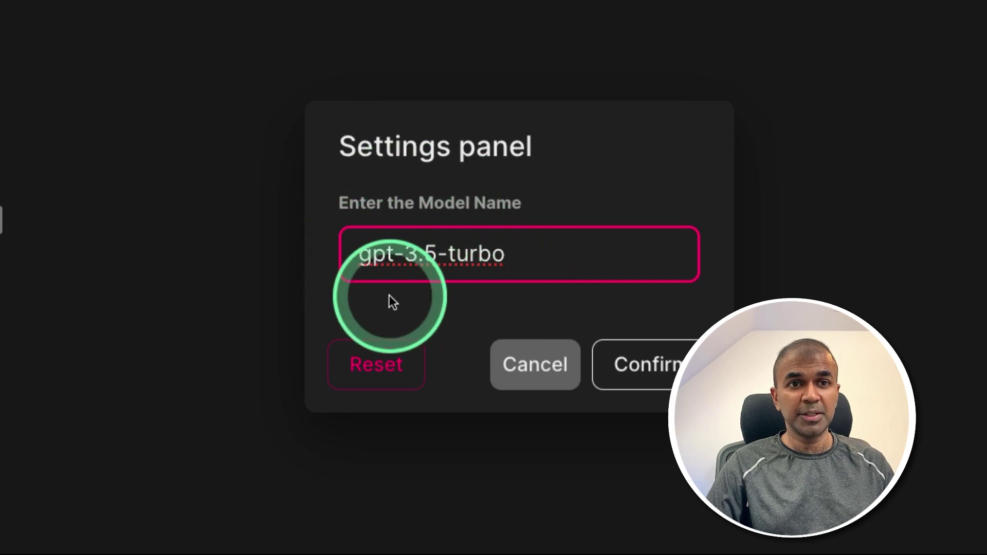
drag(406, 255, 529, 256)
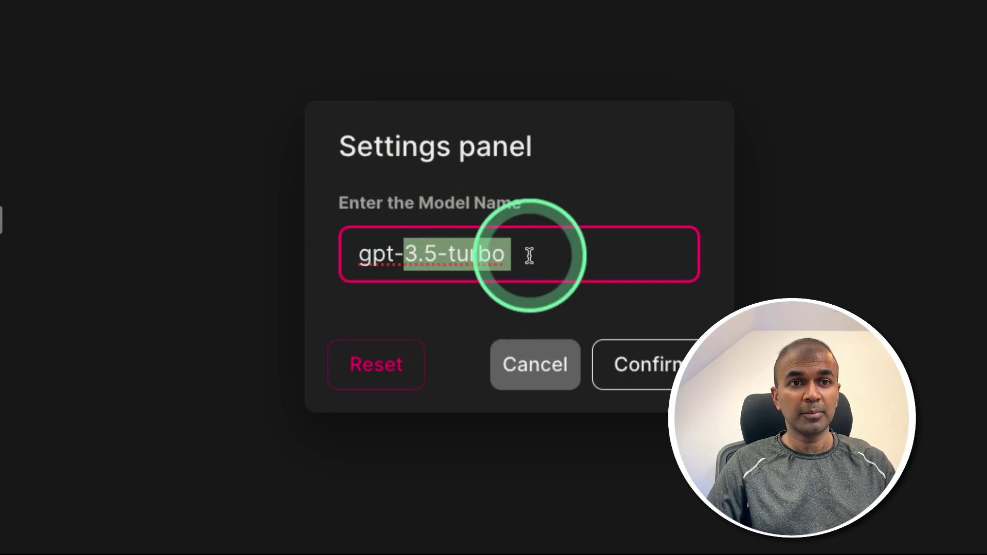
text(4o)
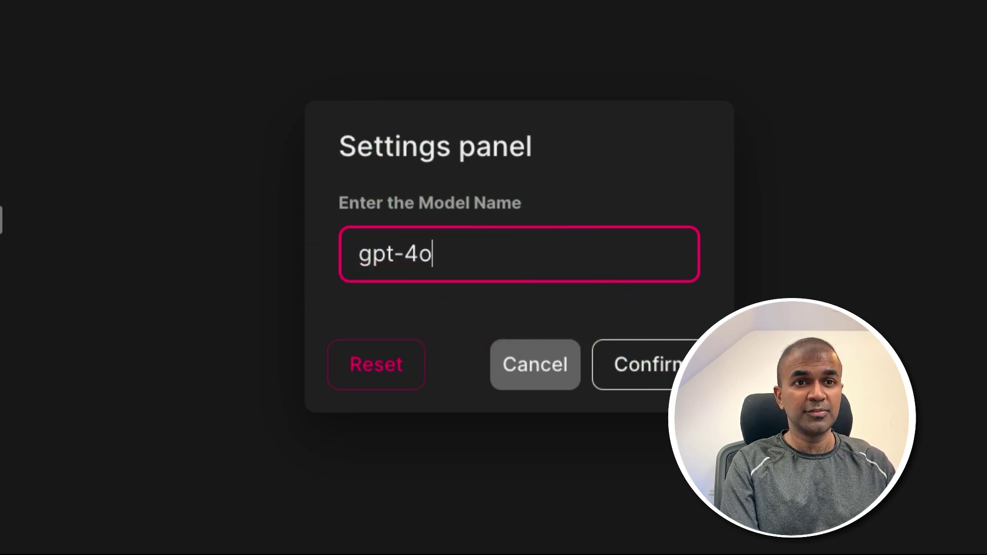
click(650, 368)
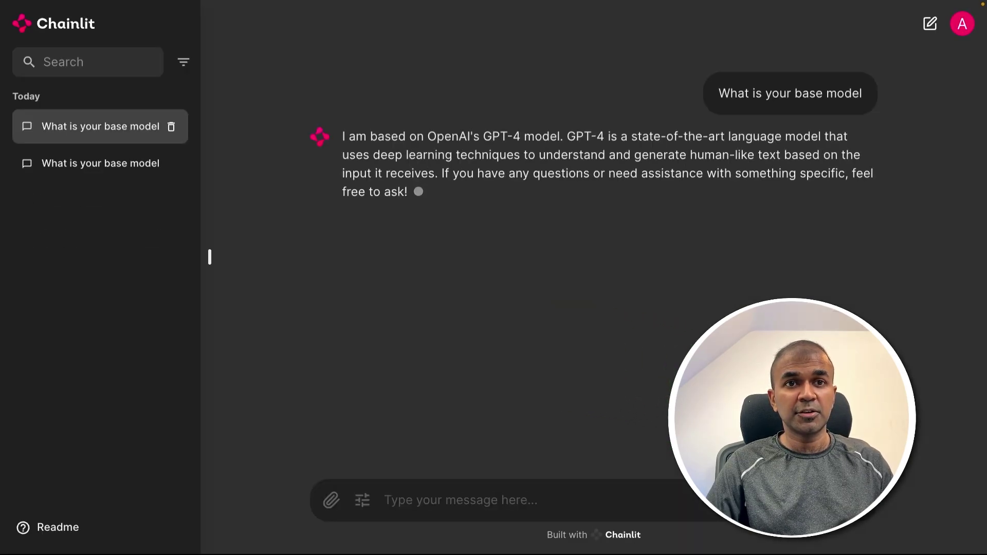
click(501, 206)
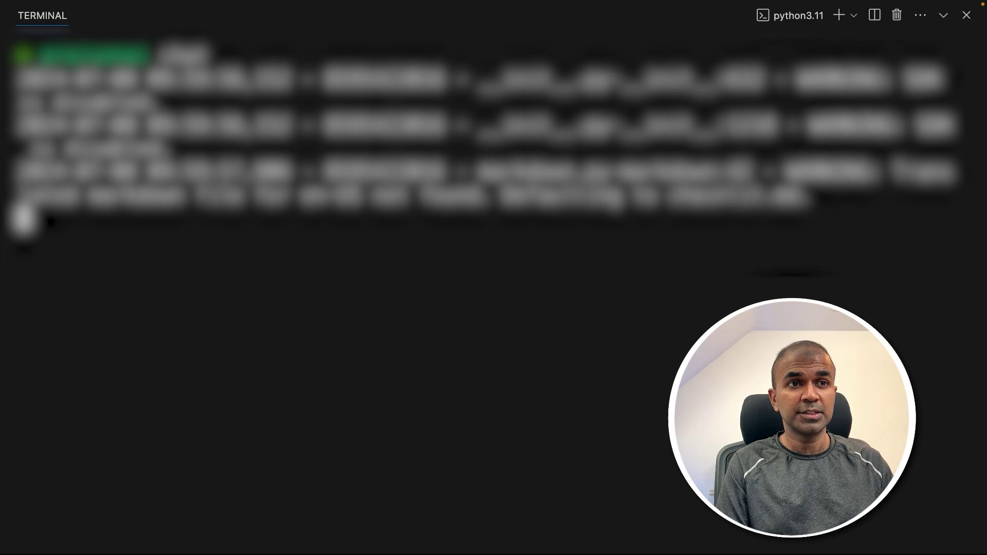
Stop the server, clear the terminal, paste the GROQ_API_KEY export and relaunch praisonai chat.
key(ctrl+c)
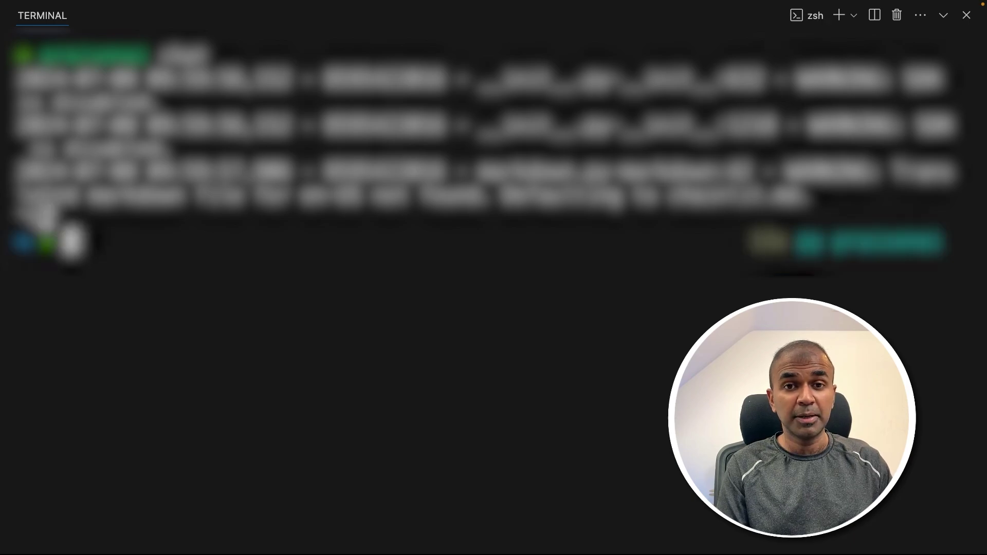
key(ctrl+l)
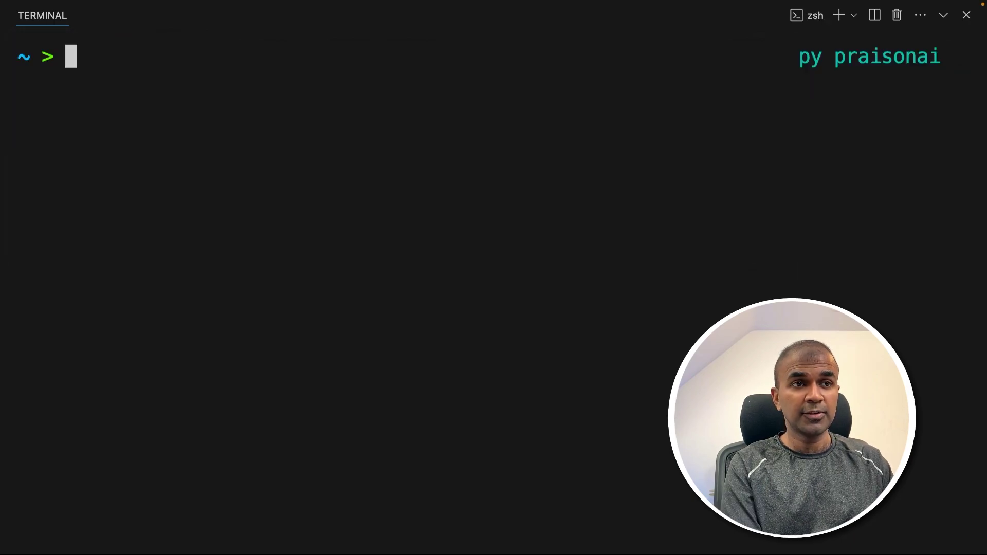
key(super+v)
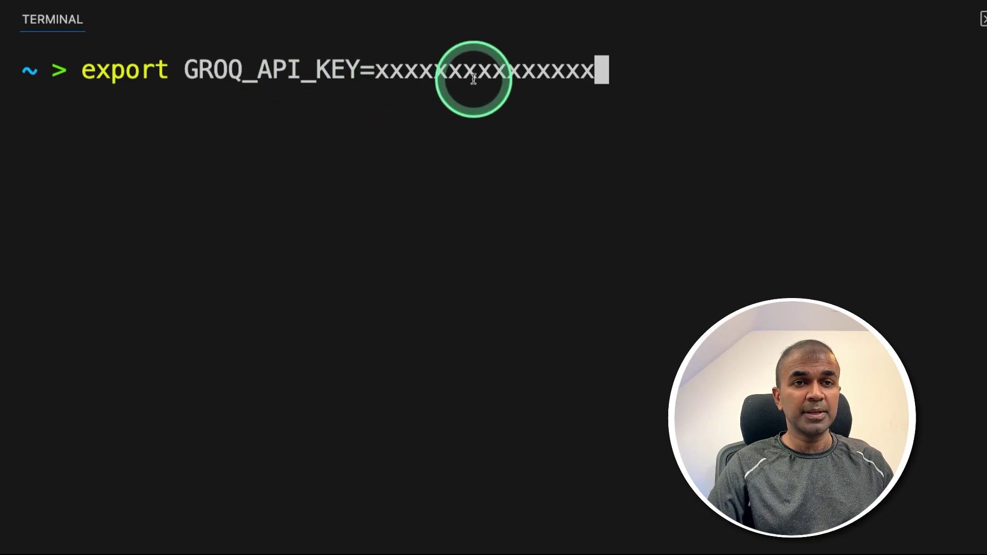
key(ctrl+c)
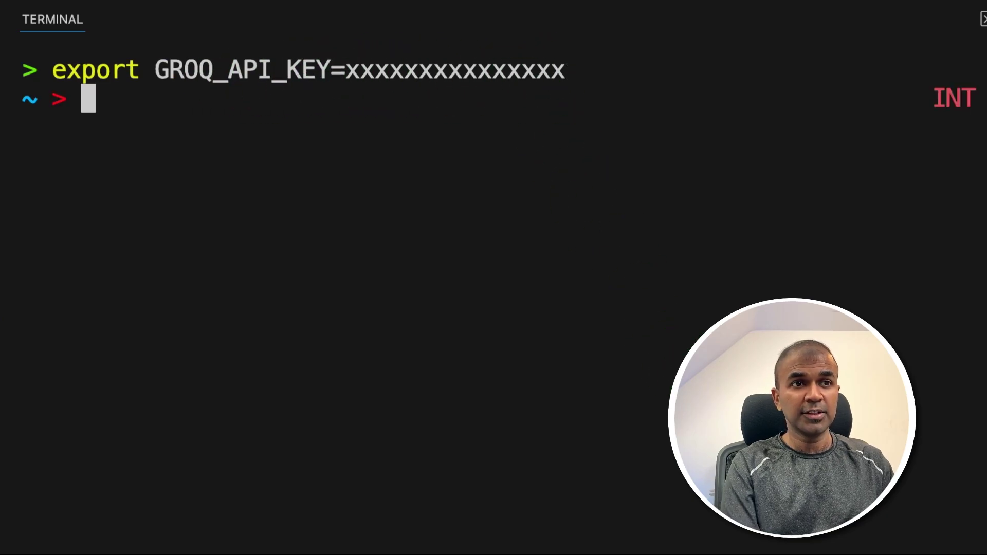
text(praisona)
key(Right)
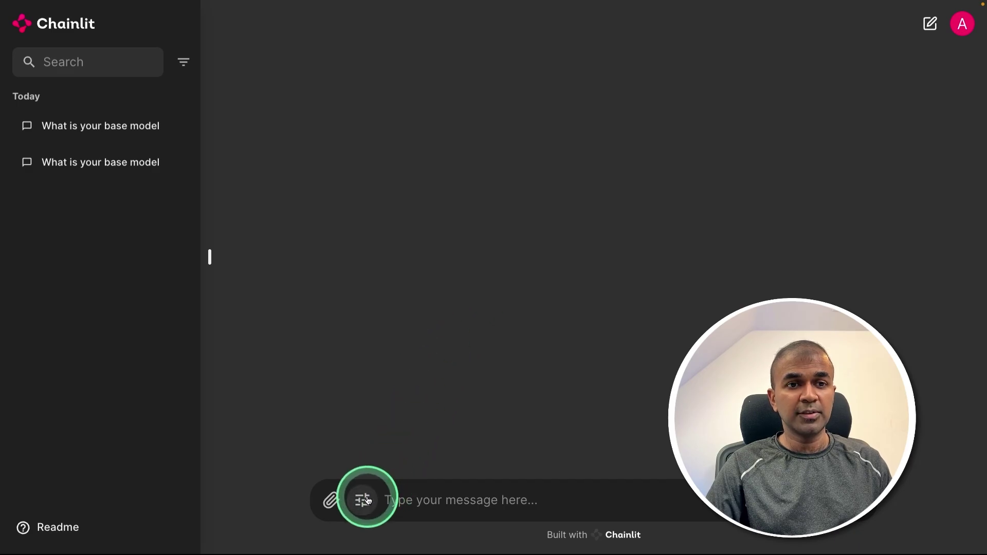
Replace gpt-4o with groq/llama3-70b-8192 as the model name in chat settings.
click(368, 501)
click(458, 302)
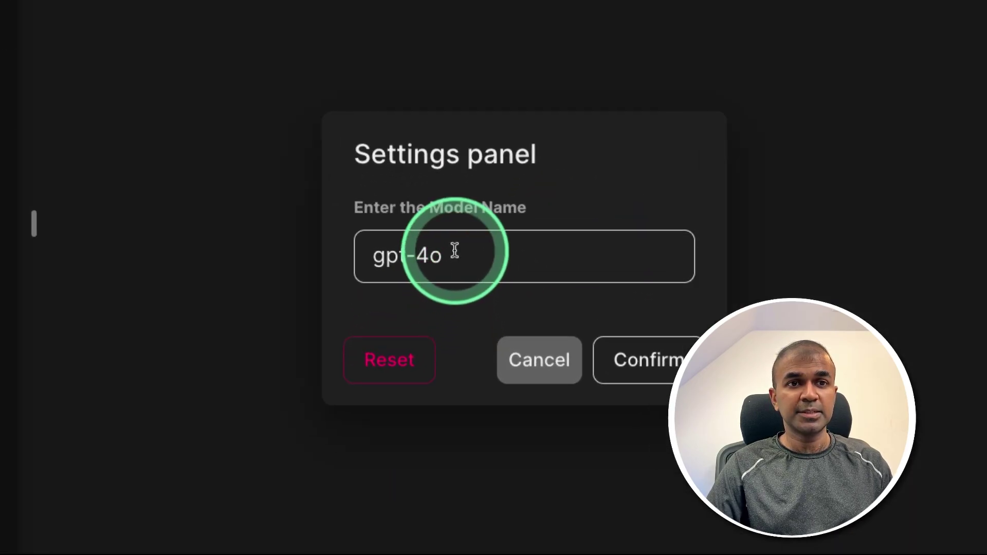
drag(455, 250, 345, 254)
text(groq)
key(Down)
key(Return)
Check the llama3-70b-8192 ID in the Groq docs, confirm, and ask 'What is your base model'.
click(698, 329)
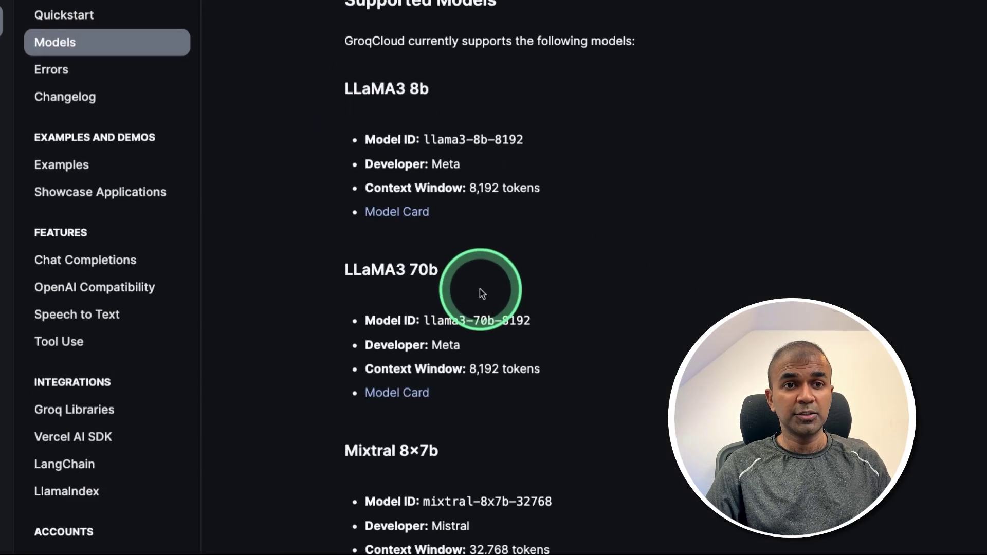
drag(532, 323, 423, 323)
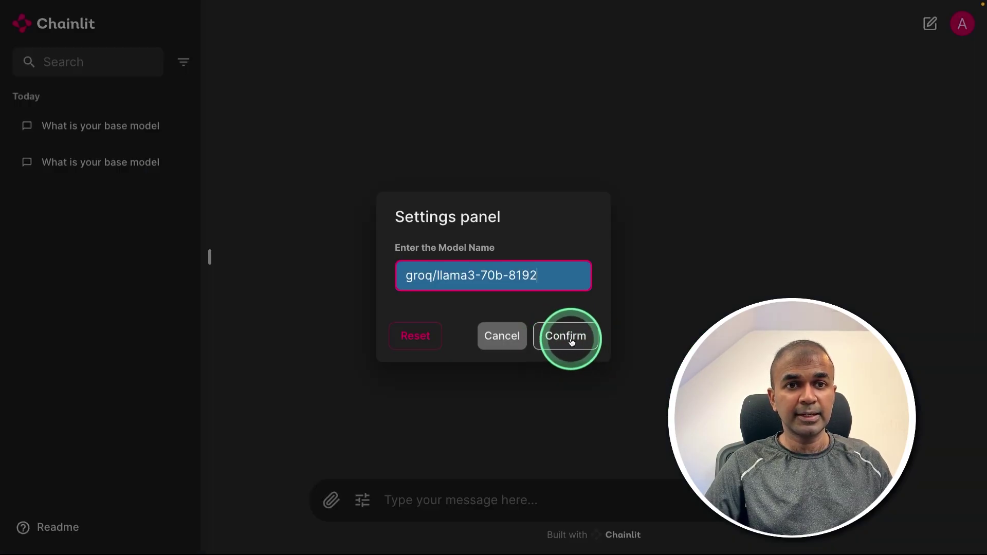
click(569, 337)
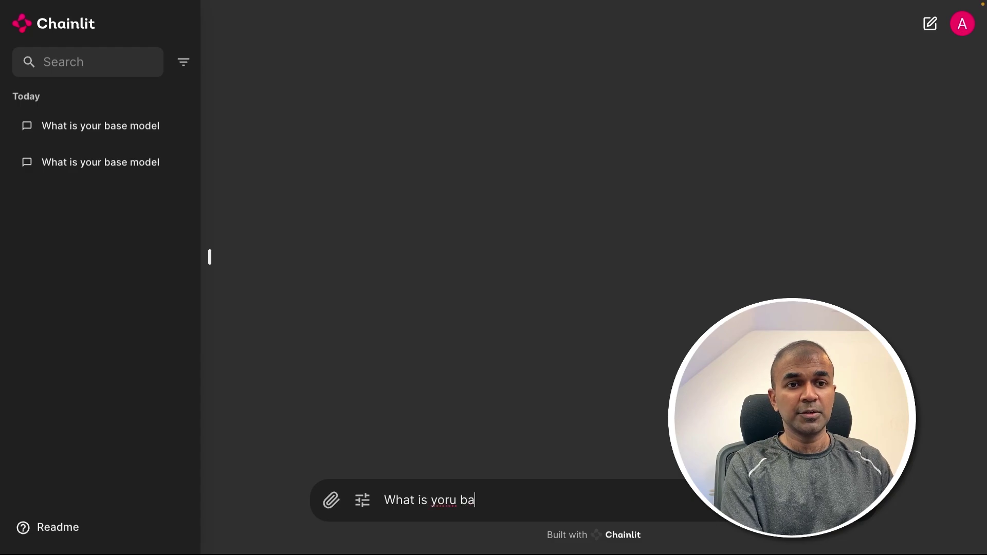
text(el)
key(Return)
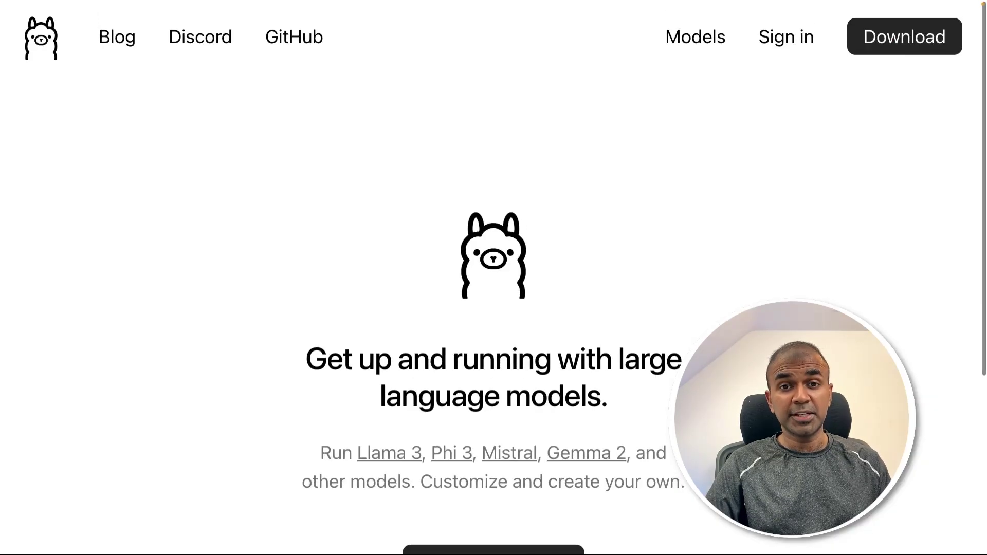
Scroll down the Ollama homepage to its Download section.
scroll(493, 277, down, 5)
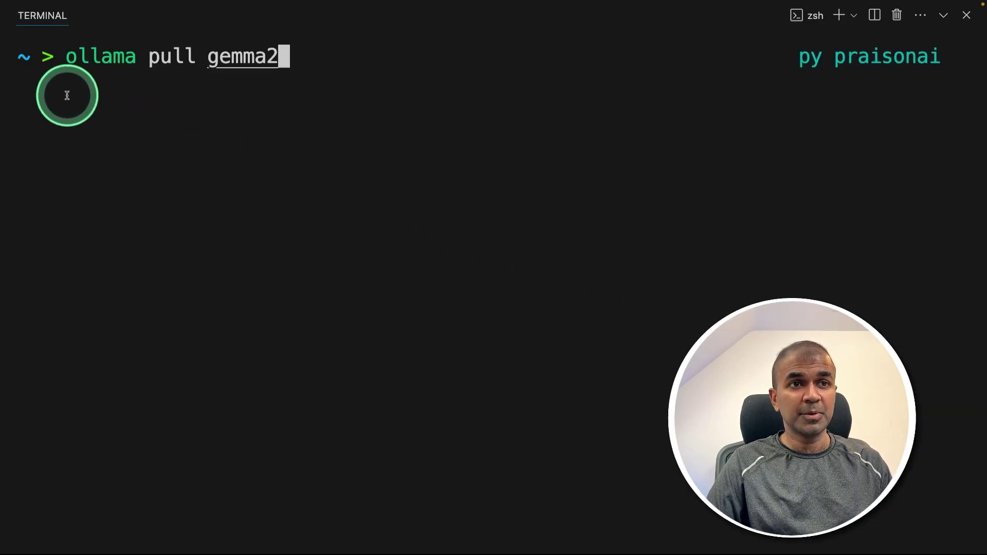
Pull gemma2 with Ollama, relaunch praisonai chat and set the model to ollama/gemma2.
key(Return)
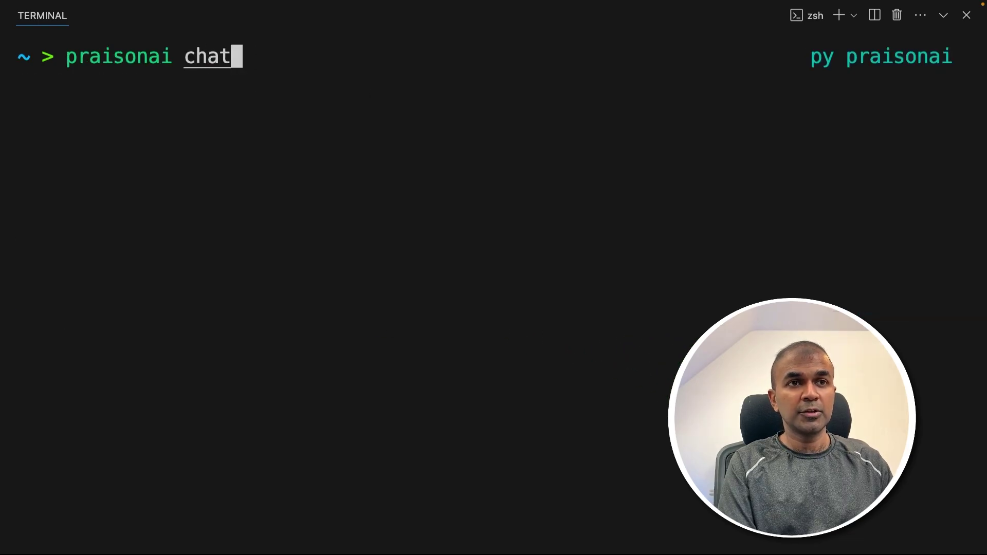
key(Return)
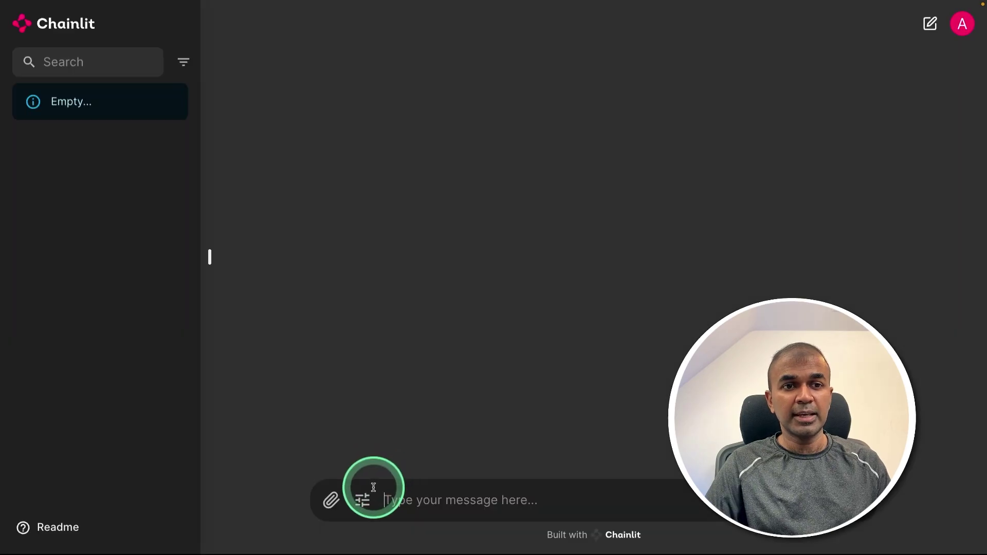
click(362, 498)
text(ollama/gemma2)
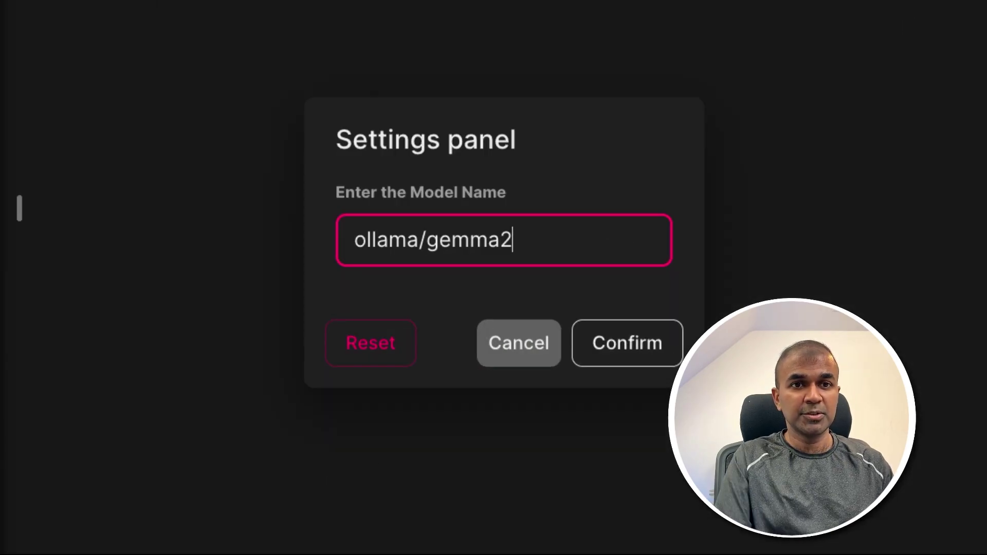
click(615, 346)
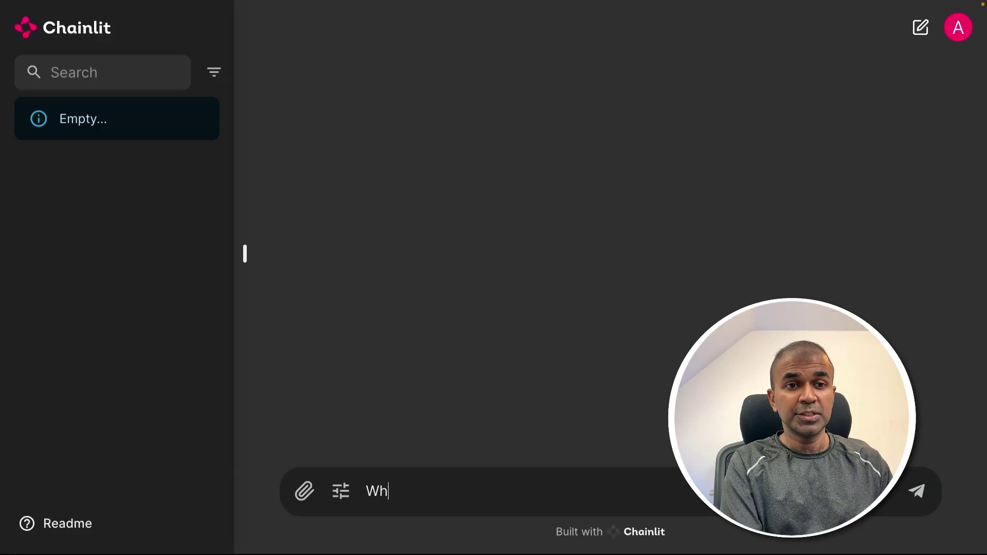
Ask Gemma 'What is your base model' and scroll through its reply.
text(del)
key(Return)
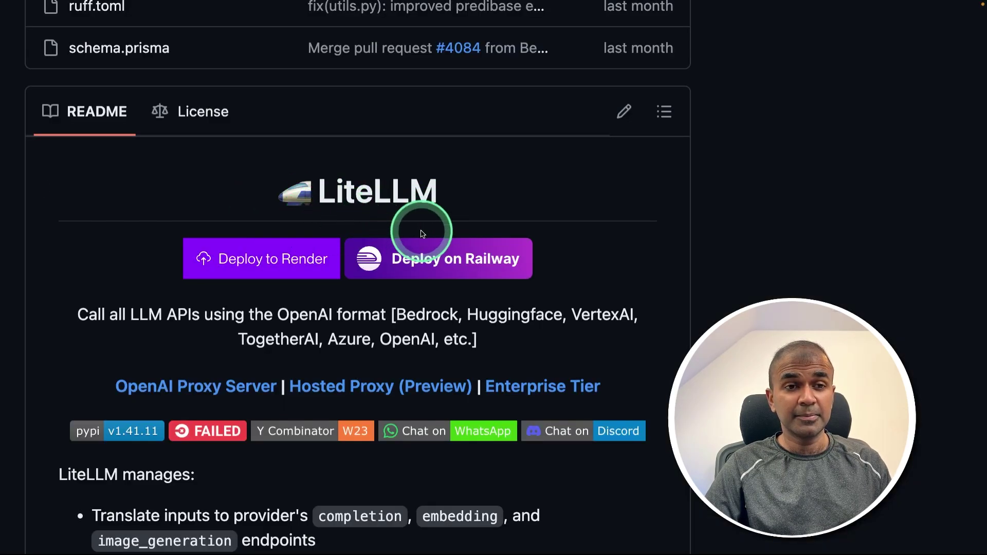
scroll(425, 224, down, 10)
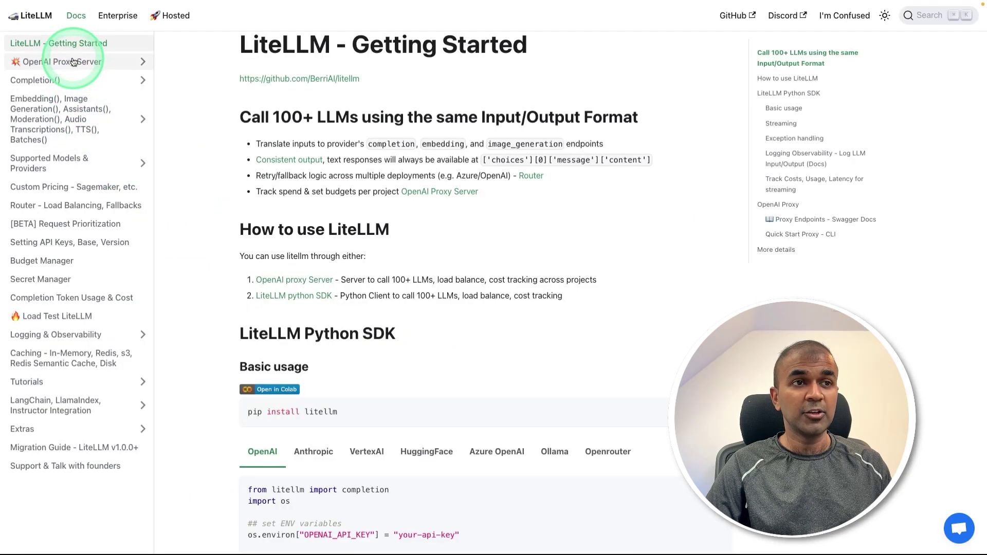
Go to Supported Models & Providers and browse the provider cards from OpenAI down to OpenRouter.
click(94, 155)
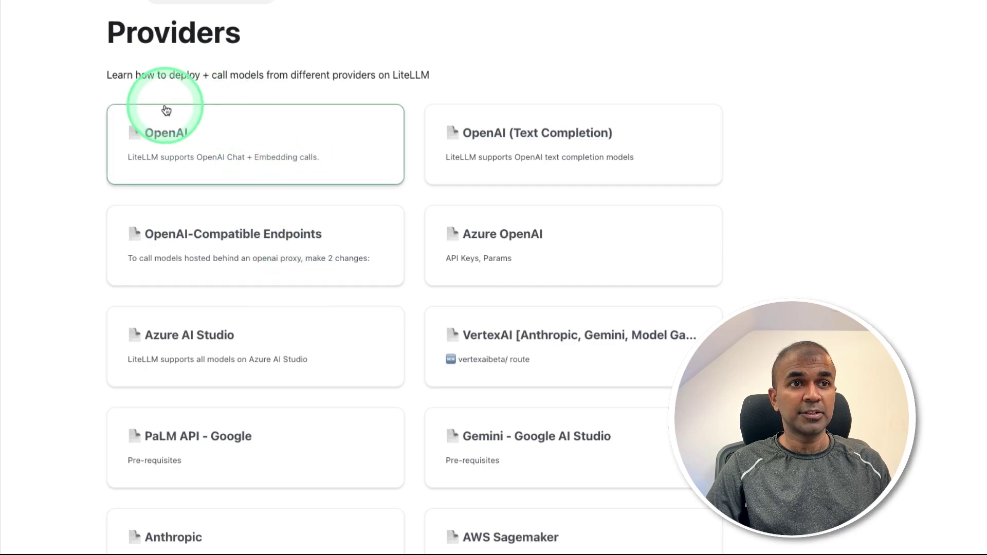
scroll(331, 276, down, 4)
scroll(465, 335, down, 4)
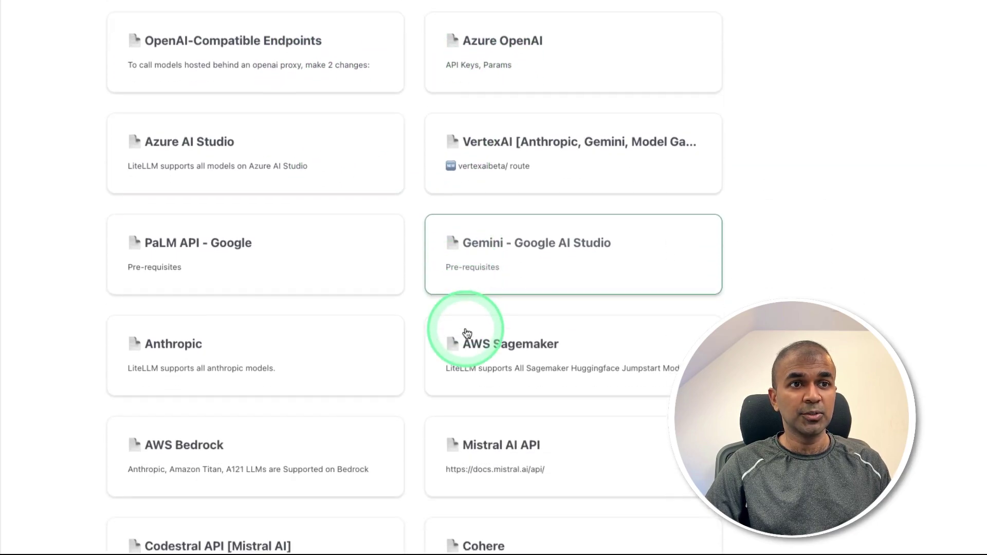
scroll(225, 287, down, 3)
scroll(536, 287, down, 10)
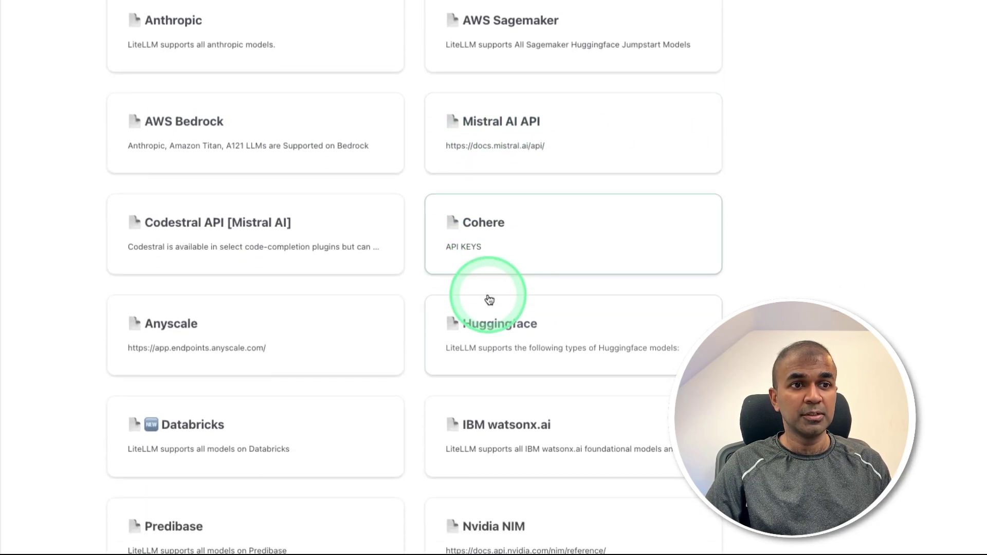
scroll(567, 357, down, 8)
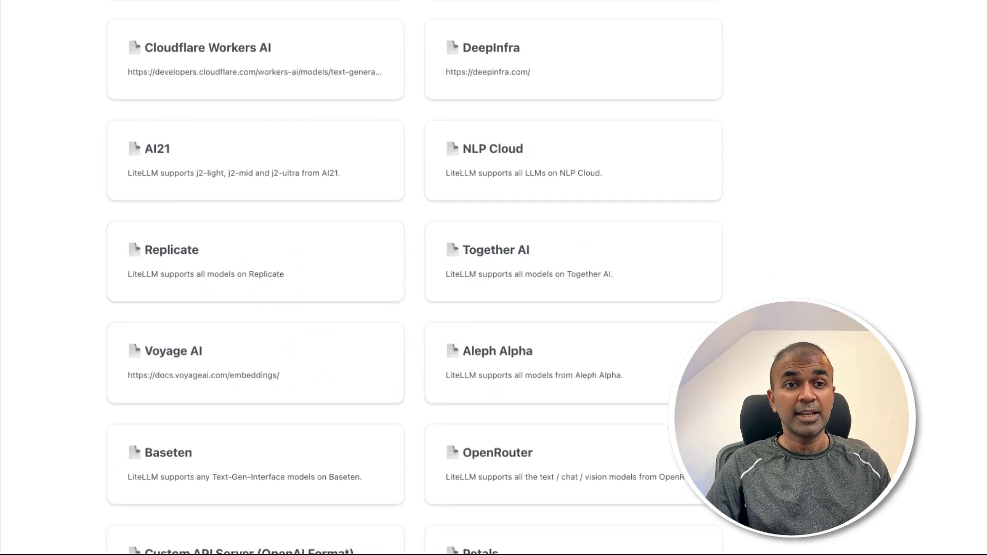
Open the Together AI page and highlight TOGETHERAI_API_KEY and the together_ai/ model prefix in Sample Usage.
click(540, 261)
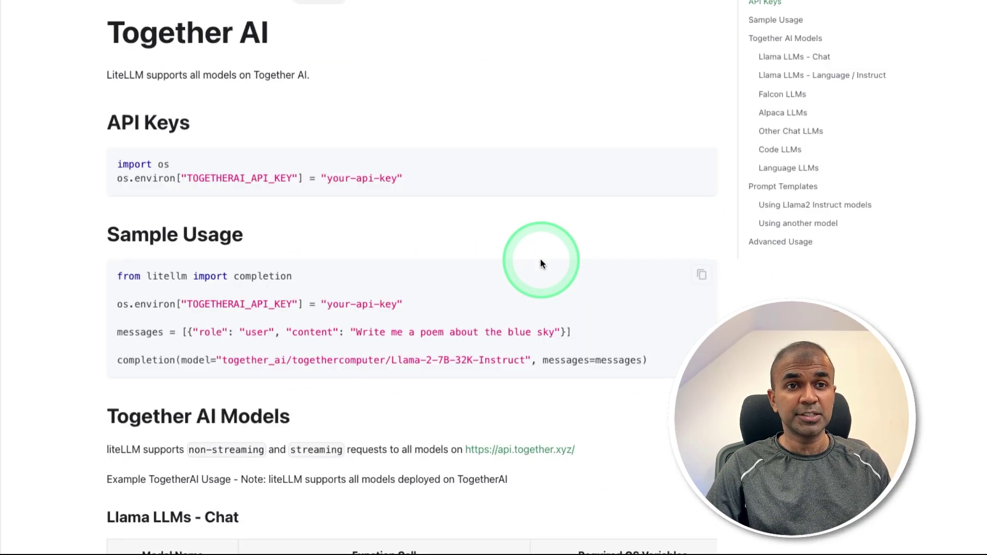
drag(175, 179, 339, 179)
scroll(348, 309, down, 5)
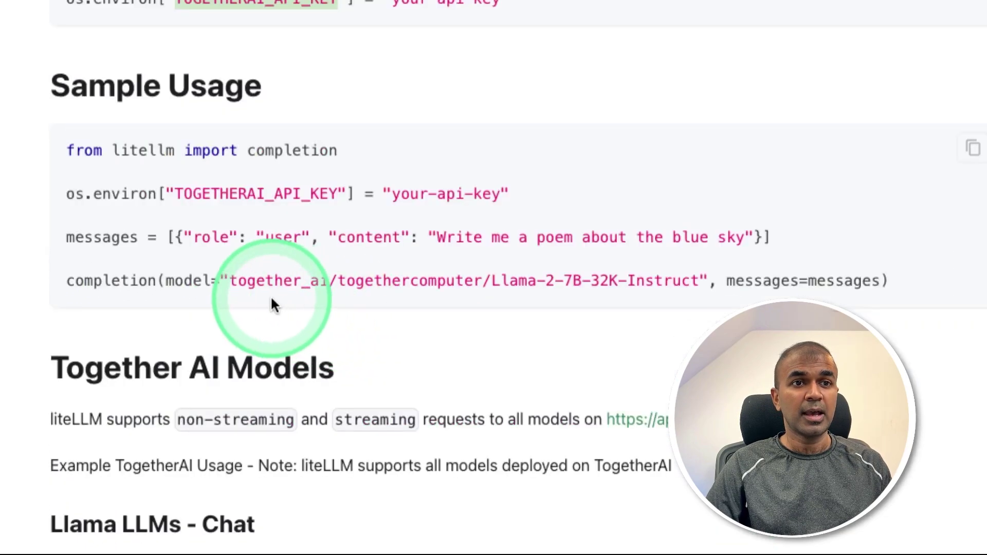
drag(230, 281, 701, 281)
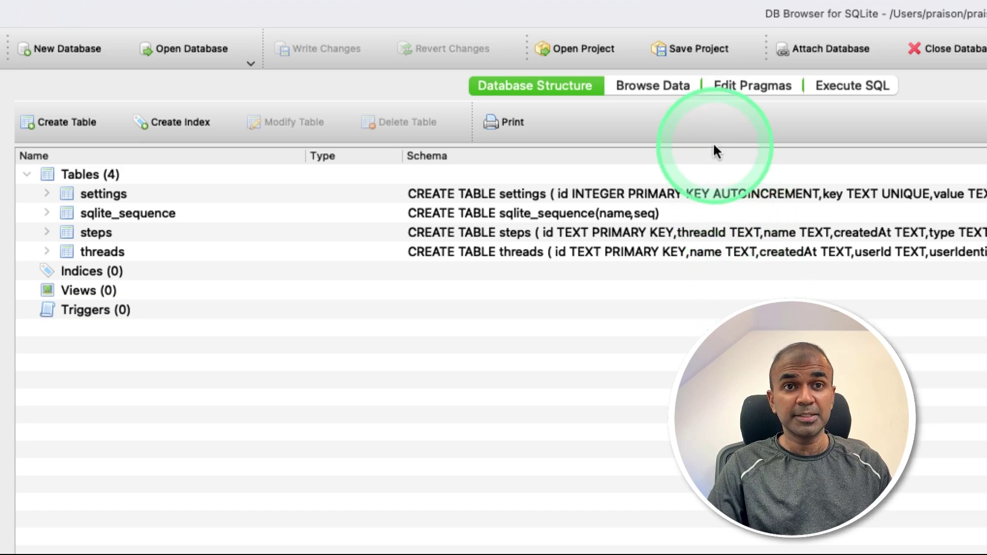
Browse the steps table data to see the eight stored user questions and assistant replies.
click(665, 87)
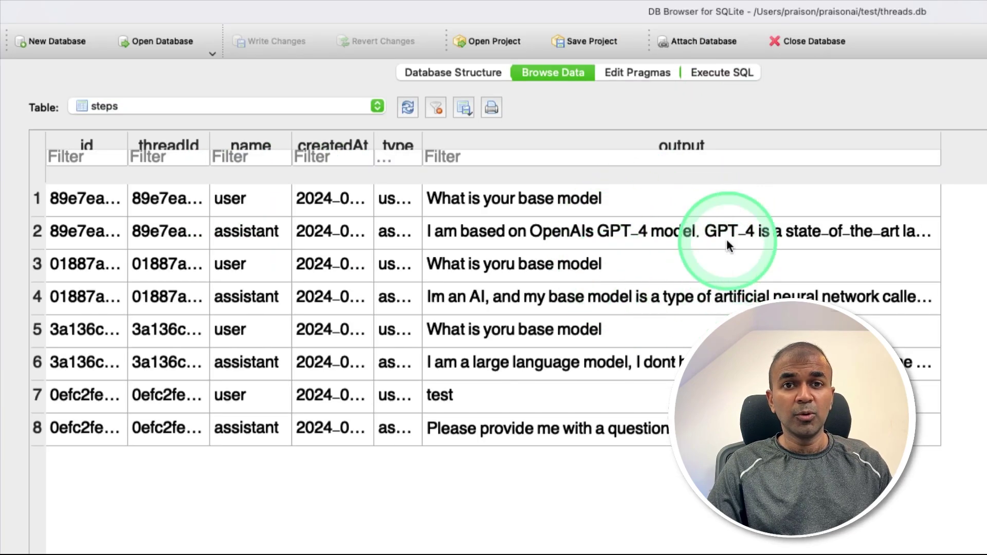